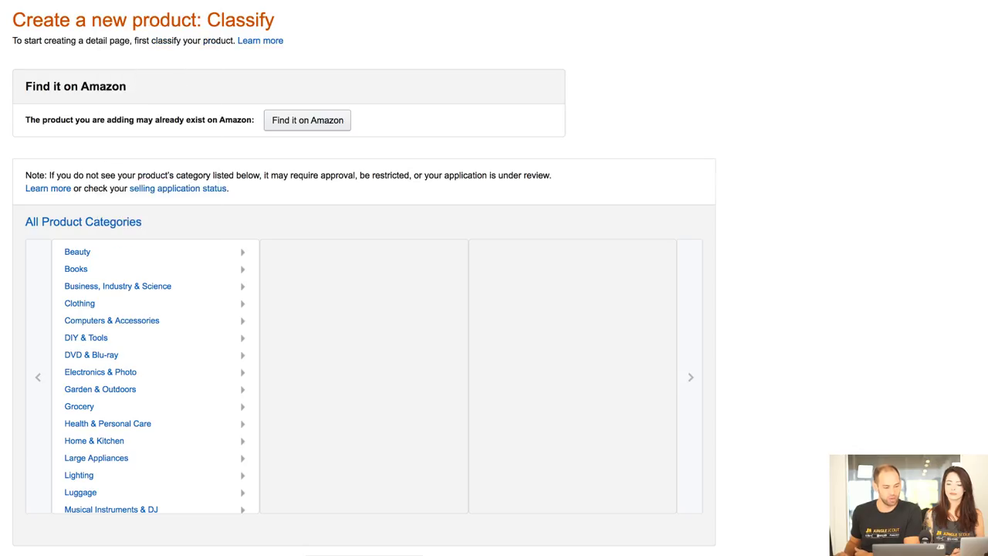
Step: Classify the new product under Sports & Outdoors > Camping & Hiking > Sleeping Gear > Sleeping Bags > Mummy Sleeping Bags and select that category
{"action": "scroll", "coordinate": [97, 351], "scroll_direction": "down", "scroll_amount": 3}
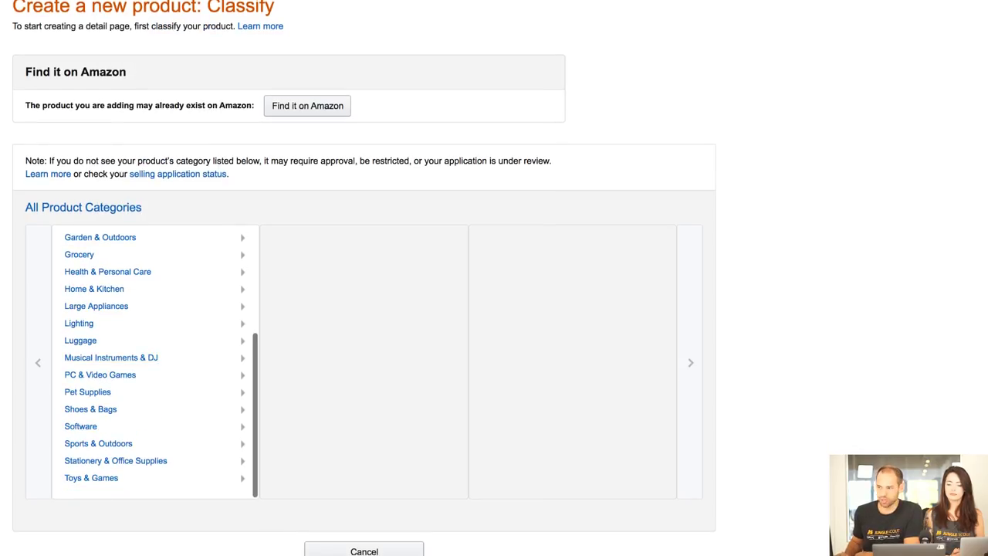
{"action": "left_click", "coordinate": [98, 446]}
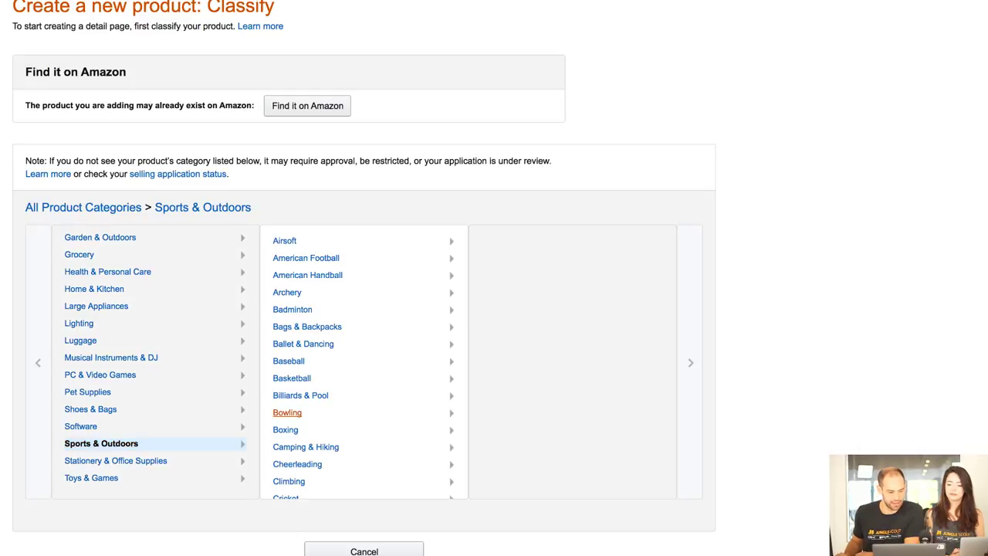
{"action": "scroll", "coordinate": [287, 412], "scroll_direction": "down", "scroll_amount": 5}
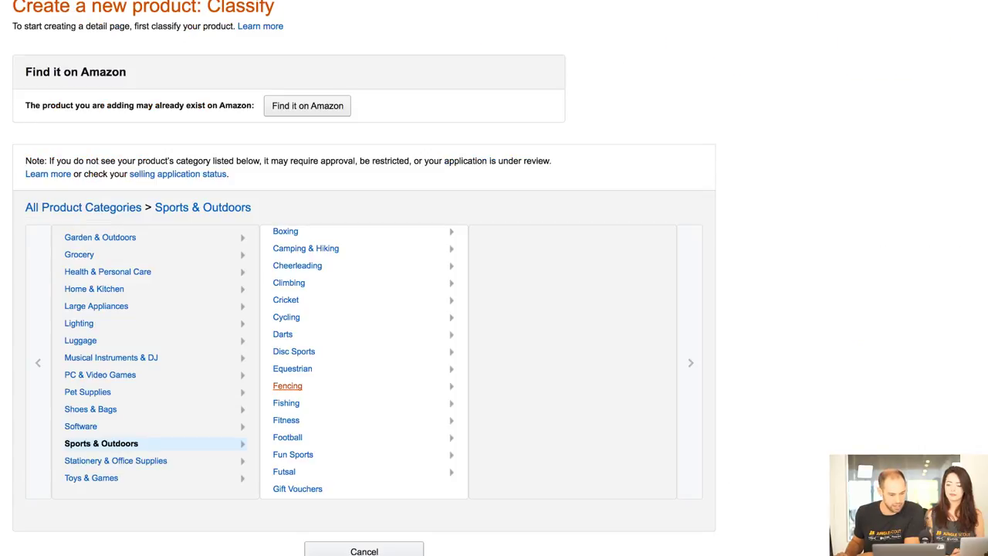
{"action": "scroll", "coordinate": [287, 392], "scroll_direction": "up", "scroll_amount": 1}
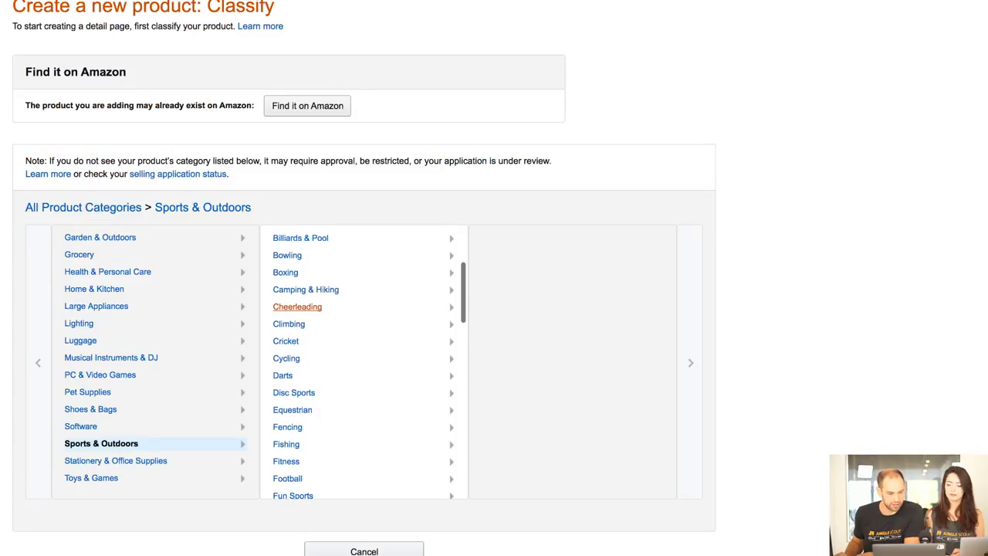
{"action": "left_click", "coordinate": [306, 290]}
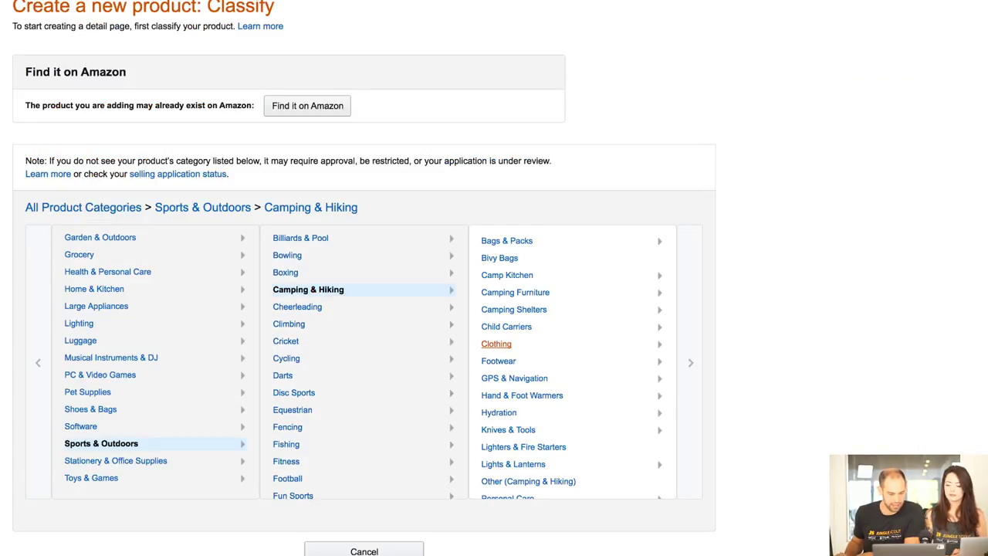
{"action": "scroll", "coordinate": [502, 355], "scroll_direction": "down", "scroll_amount": 4}
{"action": "left_click", "coordinate": [506, 424]}
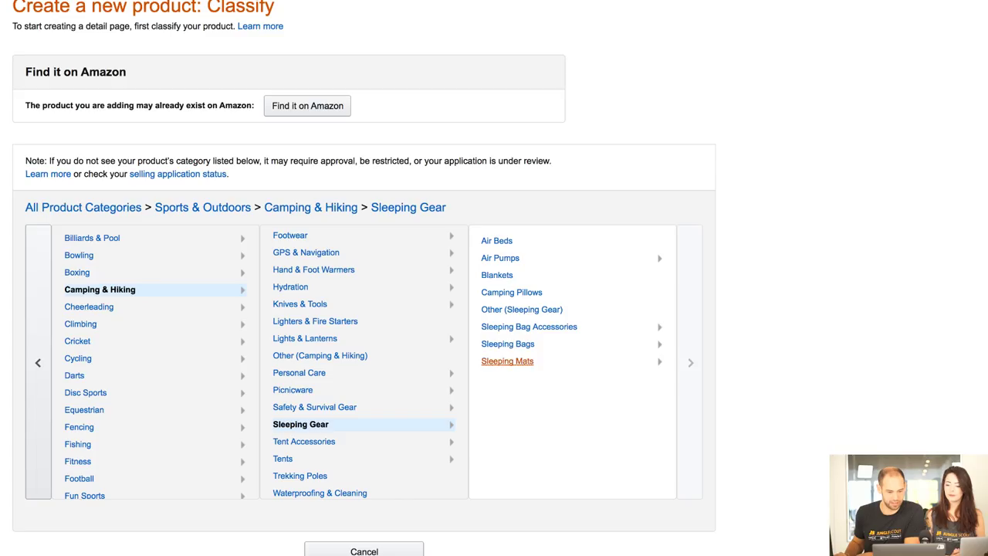
{"action": "left_click", "coordinate": [507, 342]}
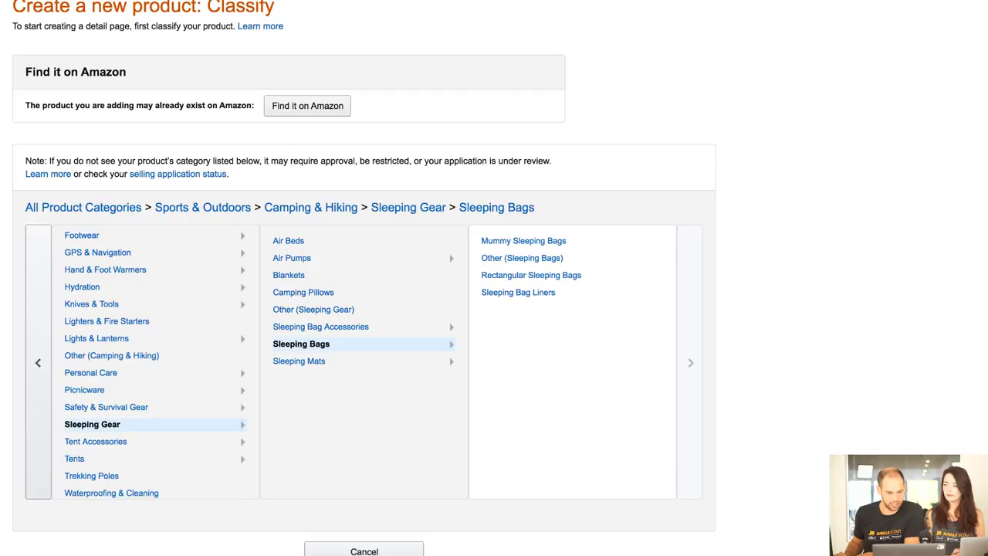
{"action": "left_click", "coordinate": [523, 240]}
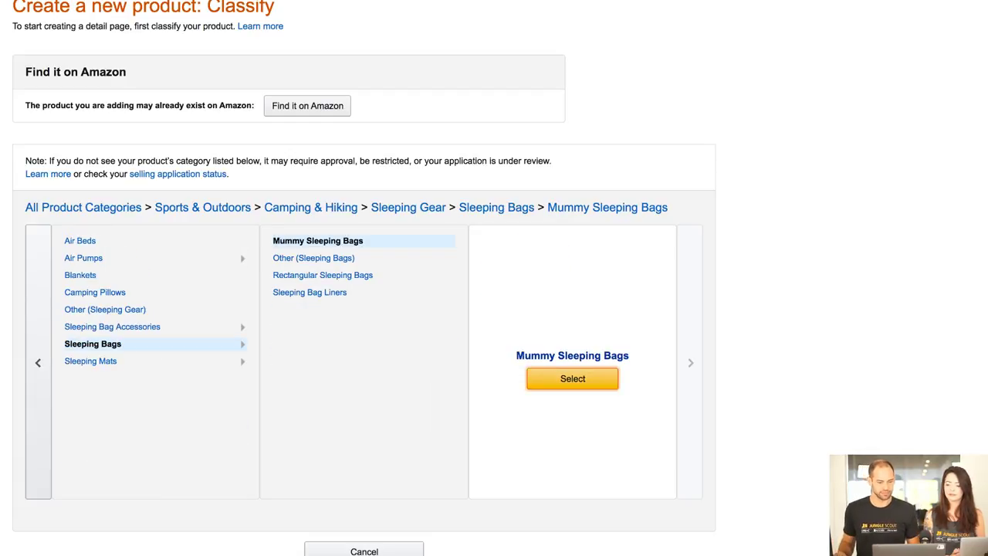
{"action": "left_click", "coordinate": [572, 379]}
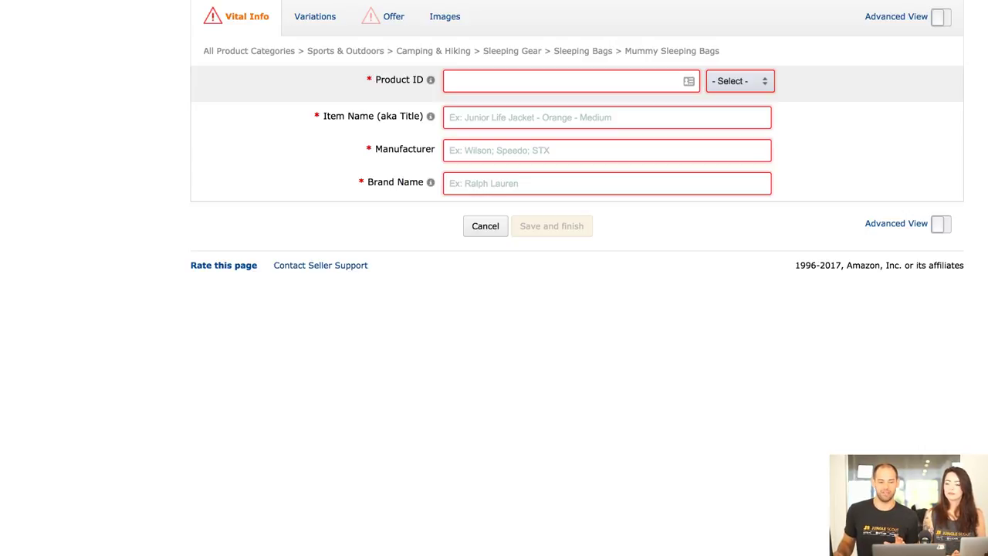
{"action": "left_click", "coordinate": [741, 81]}
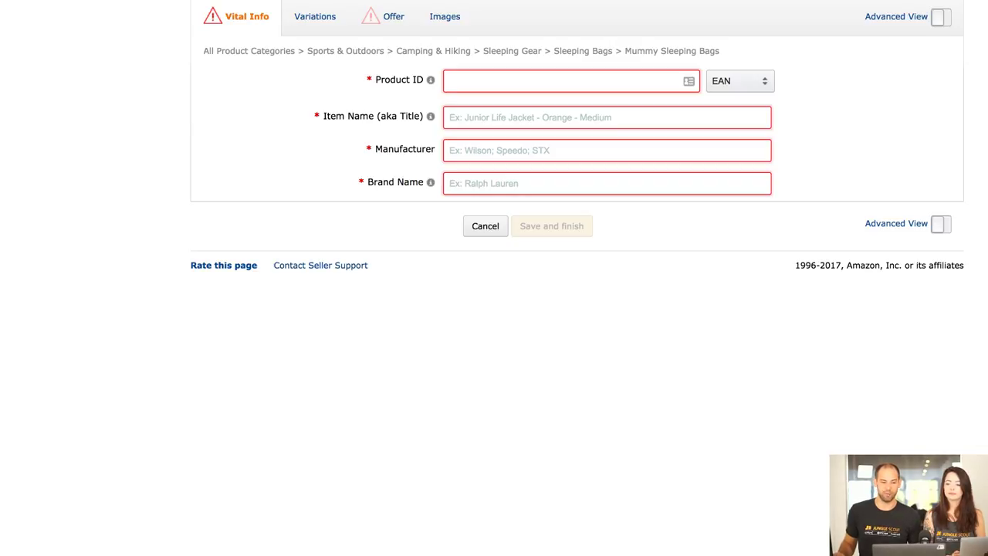
{"action": "left_click", "coordinate": [563, 81]}
{"action": "key", "text": "ctrl+v"}
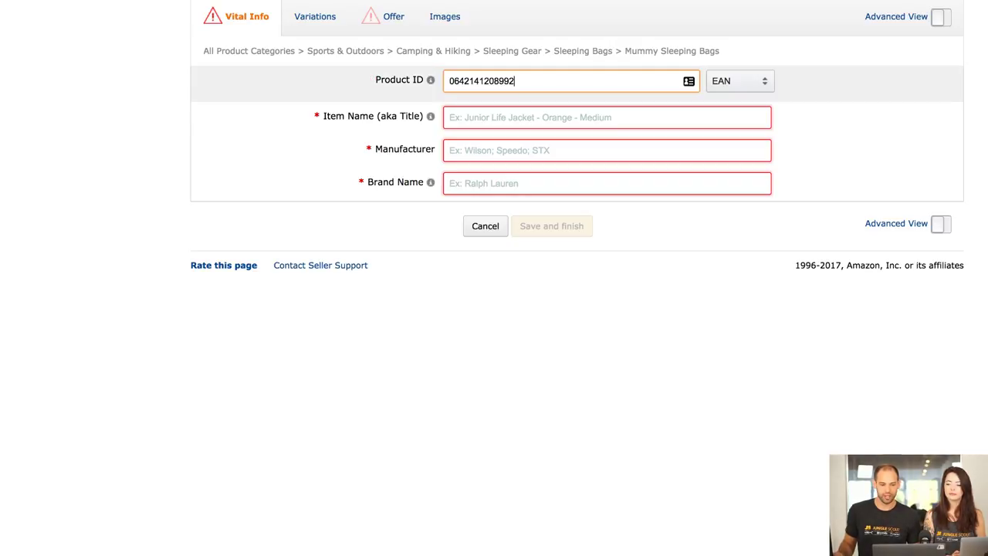
{"action": "key", "text": "Tab"}
{"action": "key", "text": "Tab"}
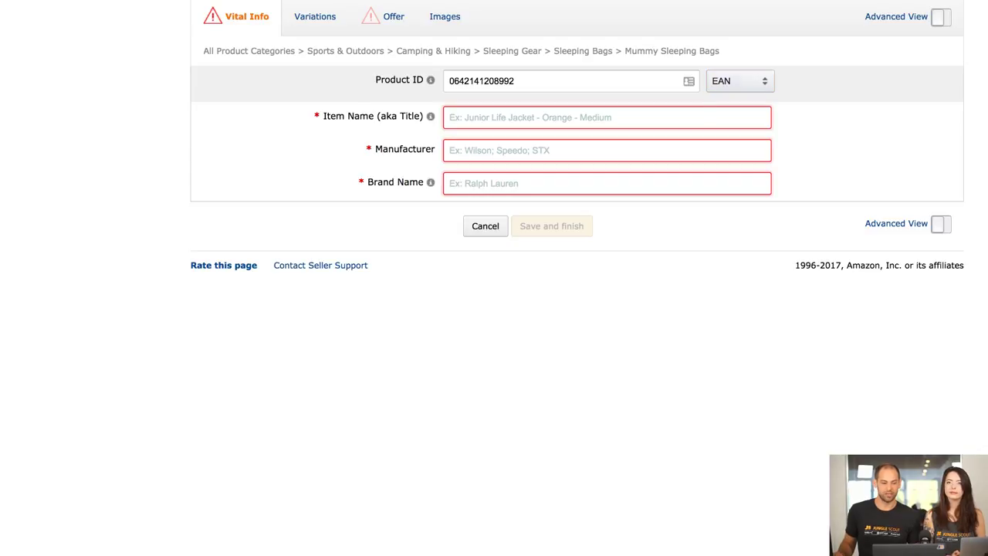
{"action": "key", "text": "shift+Tab"}
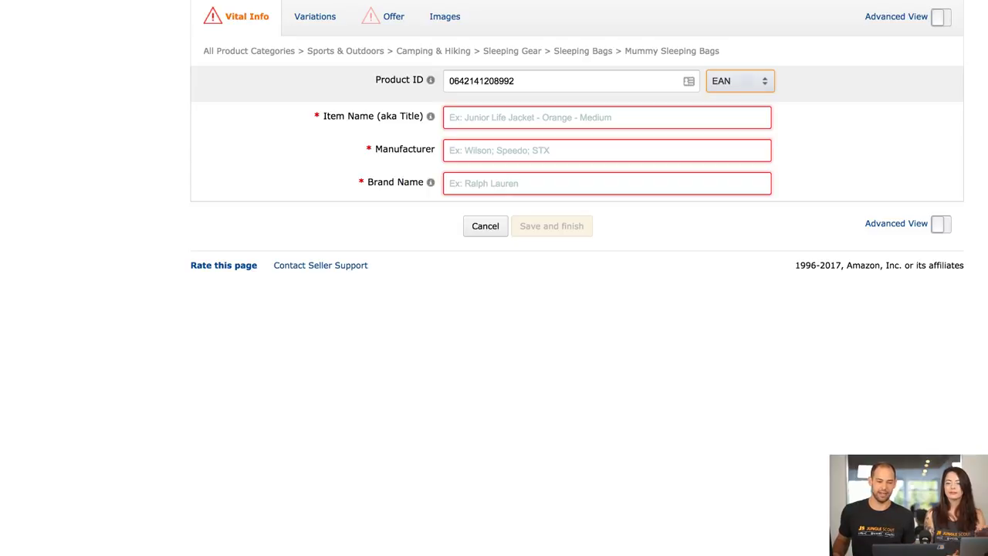
Step: Check the item name's length limit and choose to skip the offer data for this listing
{"action": "left_click", "coordinate": [452, 117]}
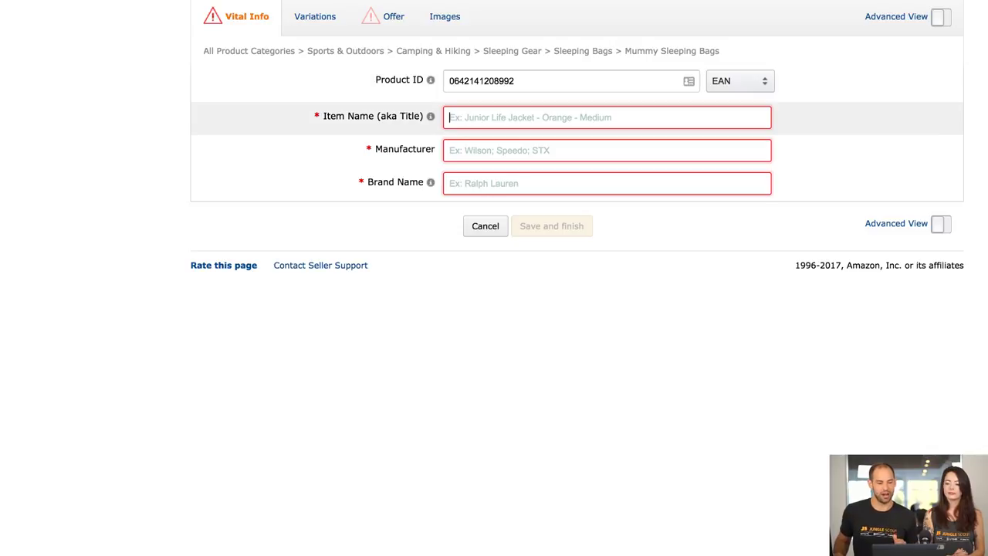
{"action": "mouse_move", "coordinate": [431, 116]}
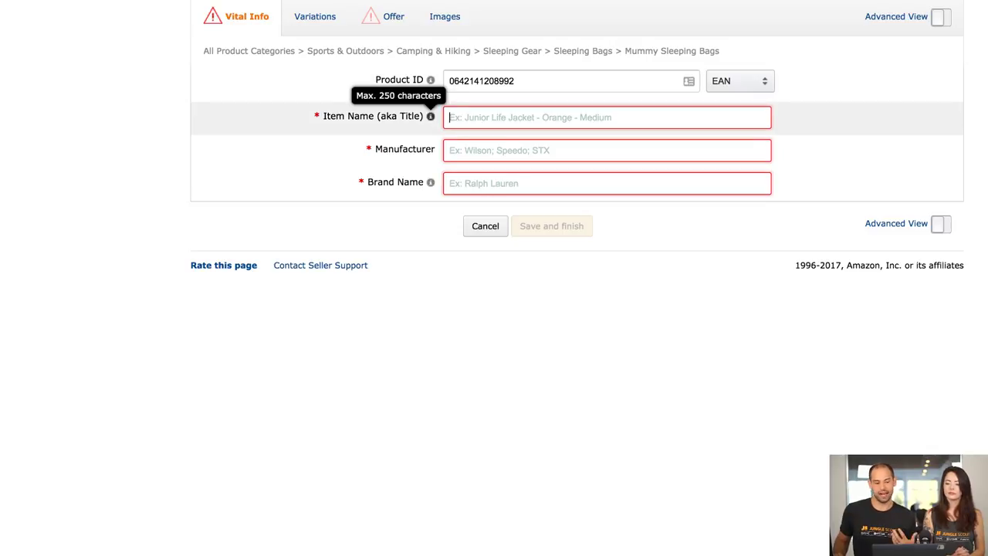
{"action": "left_click", "coordinate": [389, 16]}
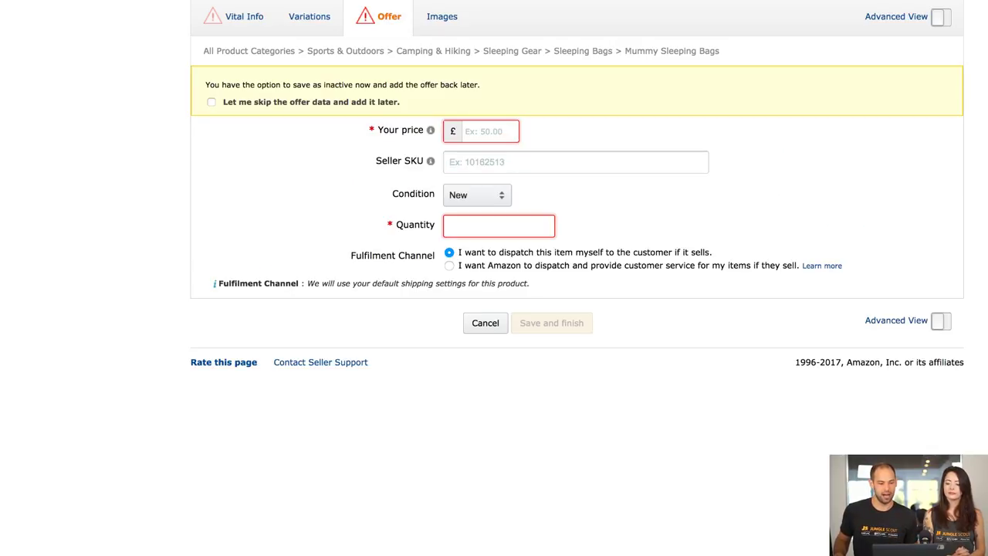
{"action": "left_click", "coordinate": [212, 102]}
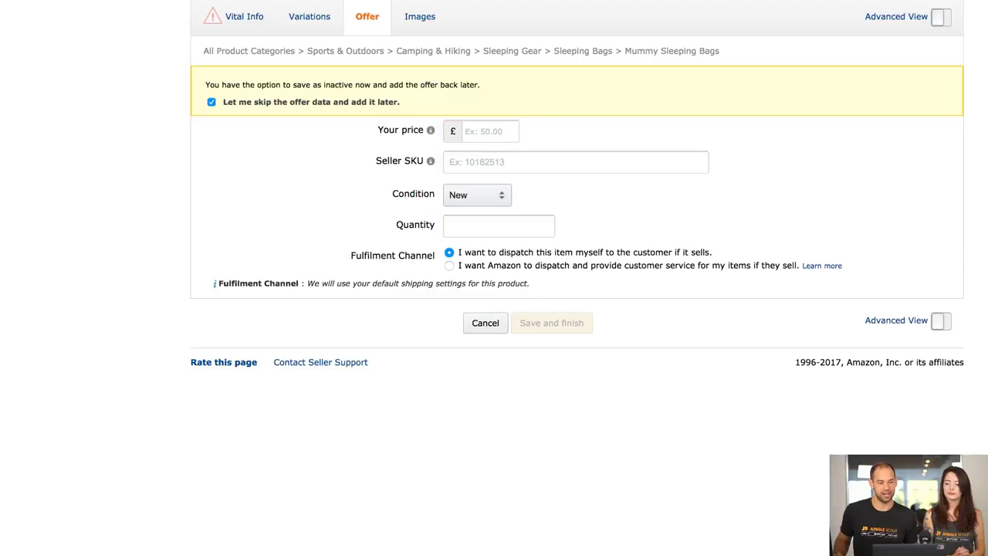
Step: View the listing's variation and image sections and return to its vital information
{"action": "left_click", "coordinate": [309, 16]}
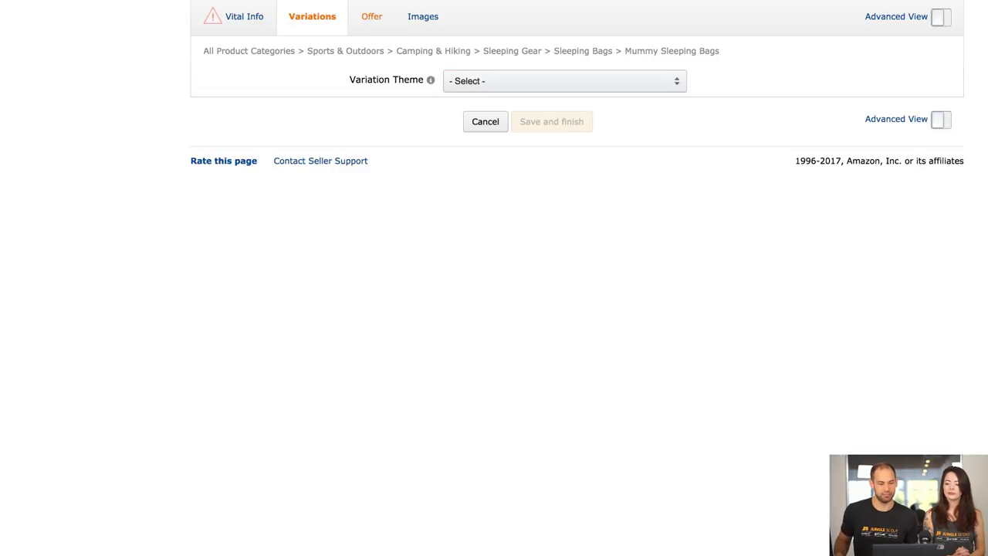
{"action": "left_click", "coordinate": [423, 16]}
{"action": "left_click", "coordinate": [244, 16]}
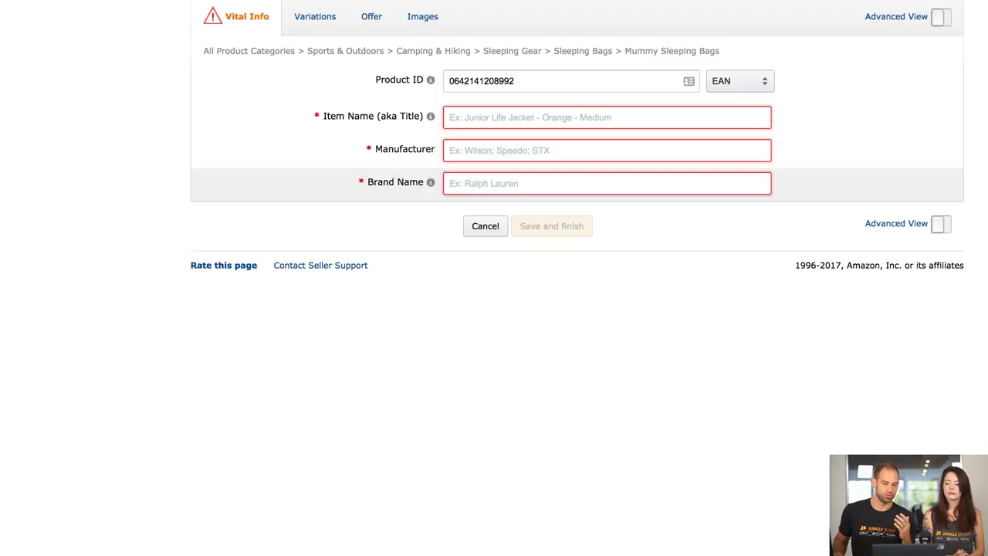
Step: Enter "Mummy Sleeping Bags" as the item name
{"action": "left_click", "coordinate": [450, 118]}
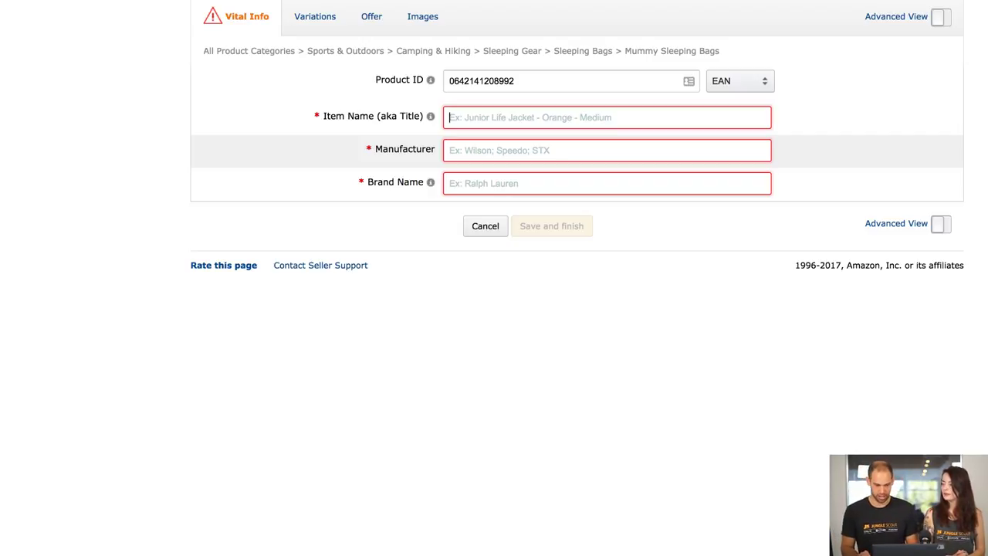
{"action": "type", "text": "g"}
{"action": "key", "text": "BackSpace"}
{"action": "type", "text": "m"}
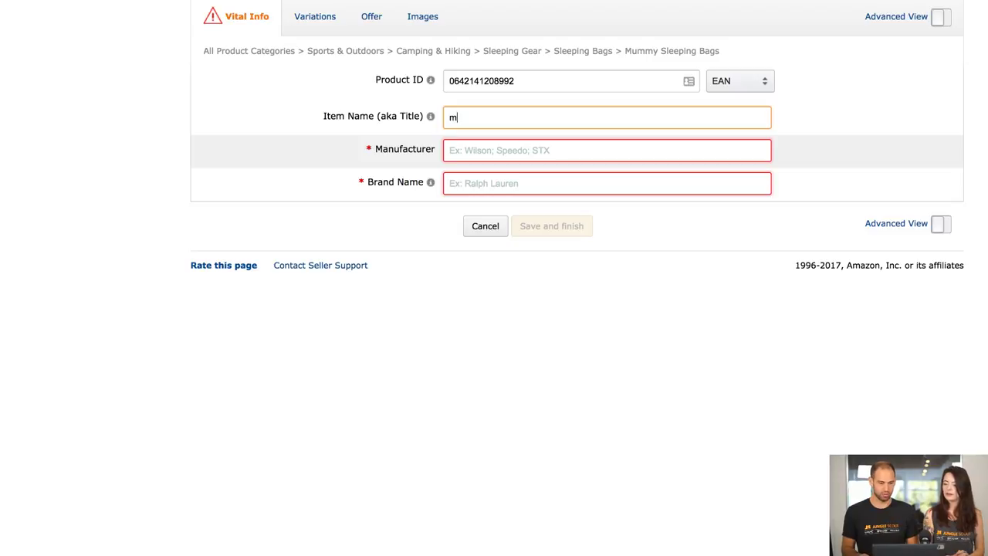
{"action": "key", "text": "BackSpace"}
{"action": "type", "text": "Mummy Sl"}
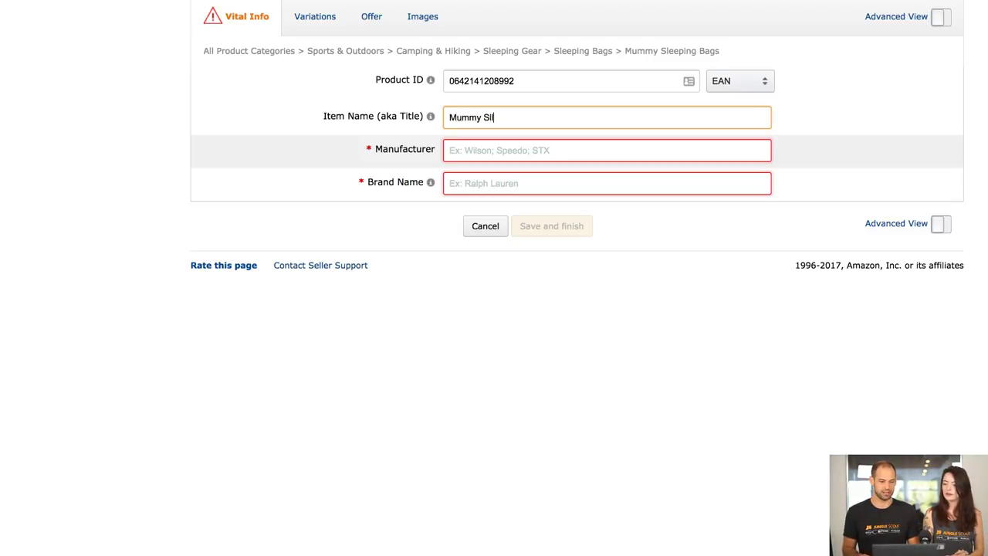
{"action": "type", "text": "eeping"}
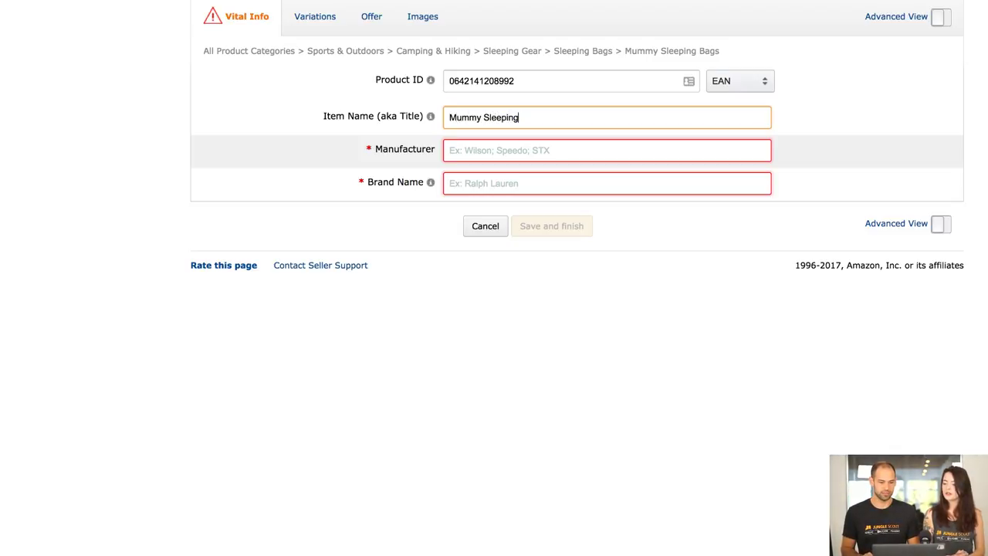
{"action": "type", "text": " Bags"}
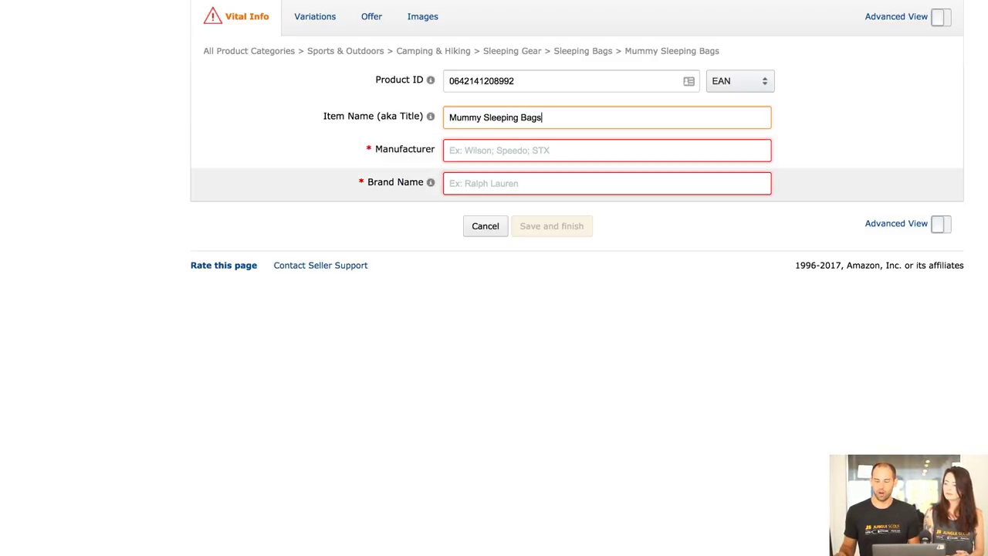
Step: Enter "Jungle Creations" as both the brand name and the manufacturer
{"action": "left_click", "coordinate": [494, 183]}
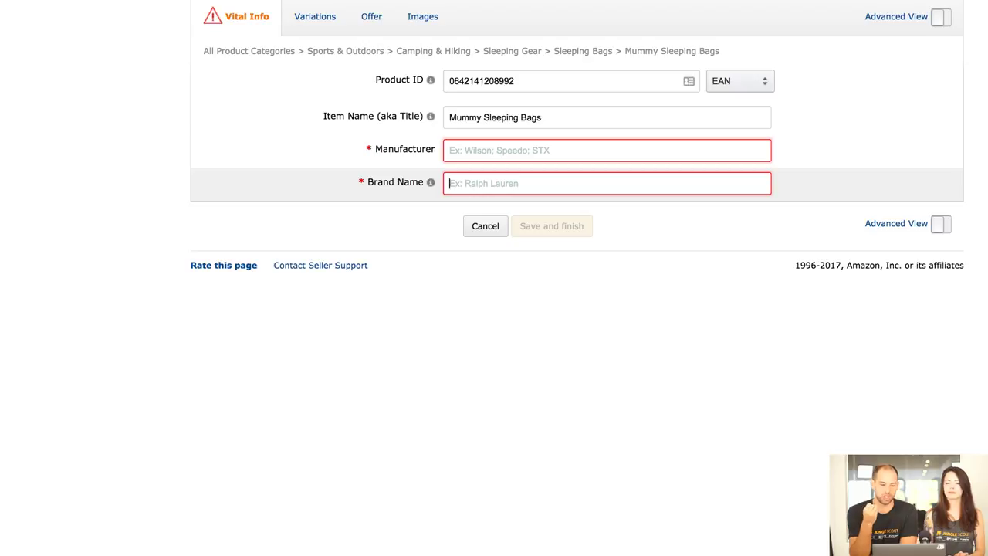
{"action": "type", "text": "Ju"}
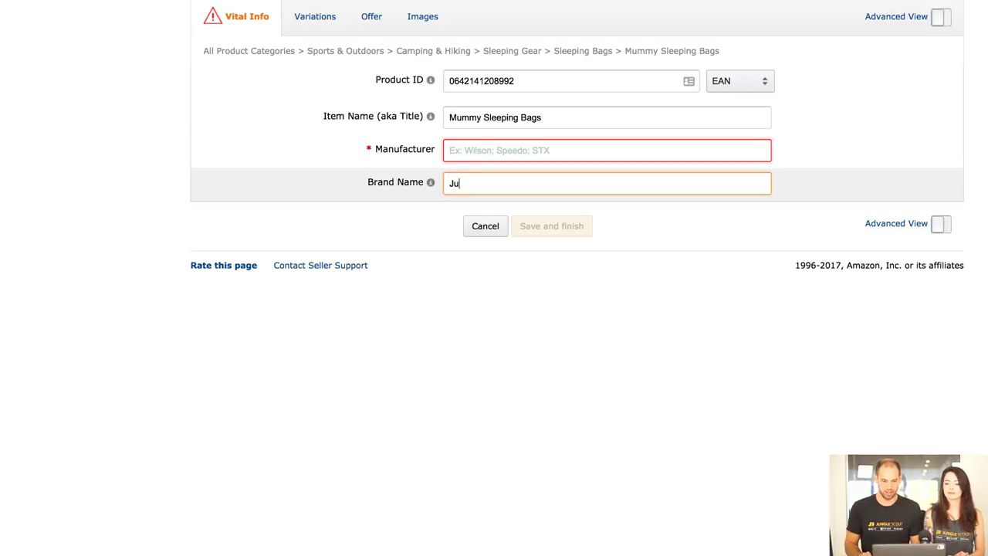
{"action": "type", "text": "ngle Creations"}
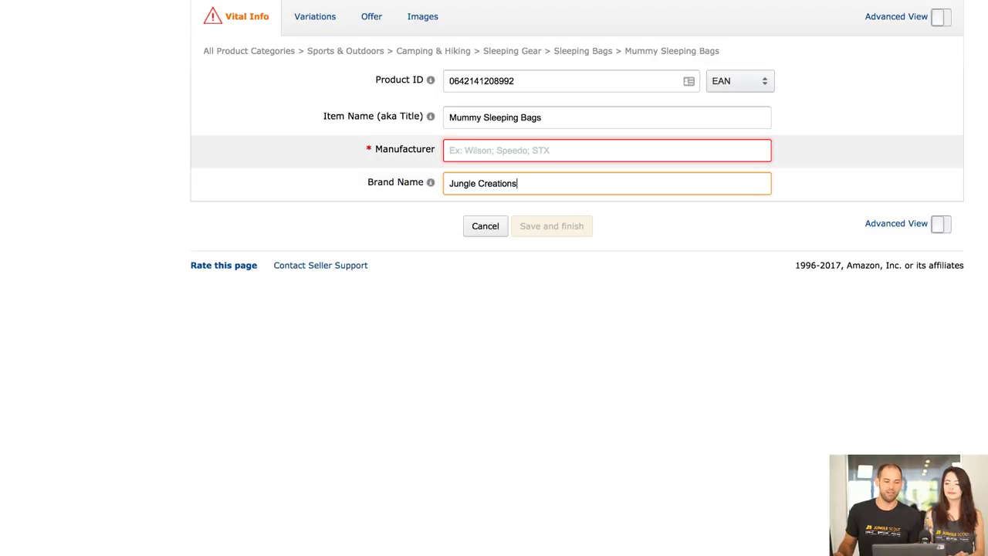
{"action": "left_click", "coordinate": [541, 150]}
{"action": "type", "text": "Jun"}
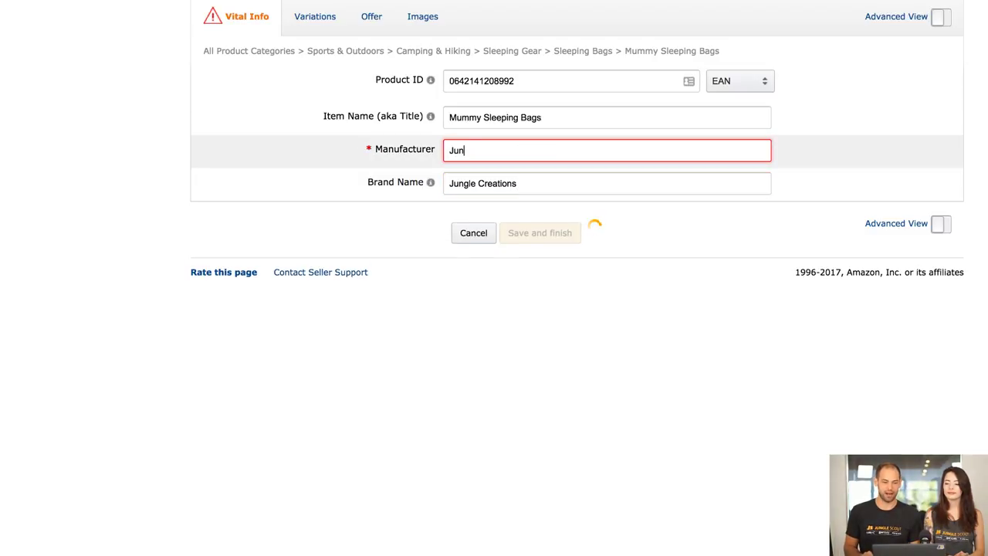
{"action": "type", "text": "gle Creations"}
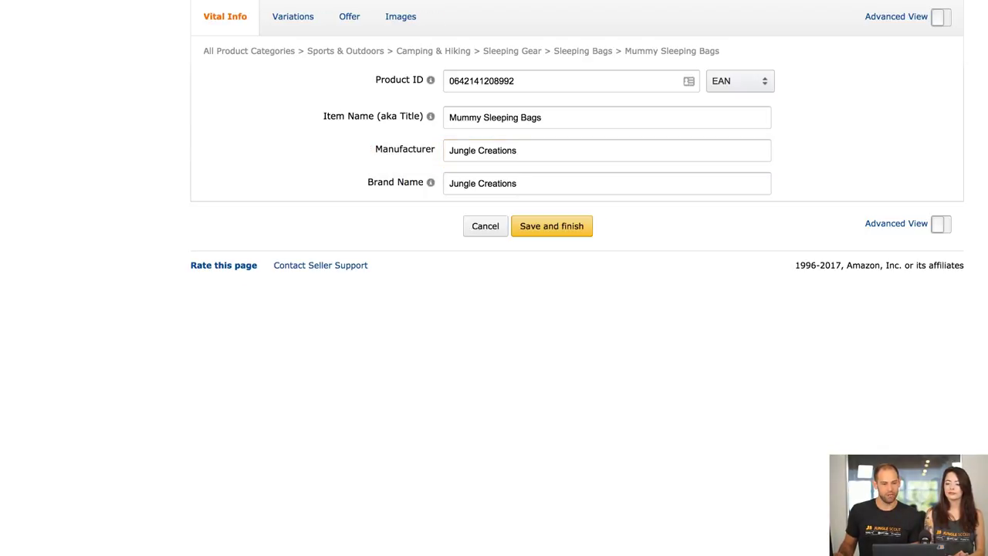
Step: Review the listing's variation theme, offer and image sections and go back to the vital information
{"action": "left_click", "coordinate": [292, 16]}
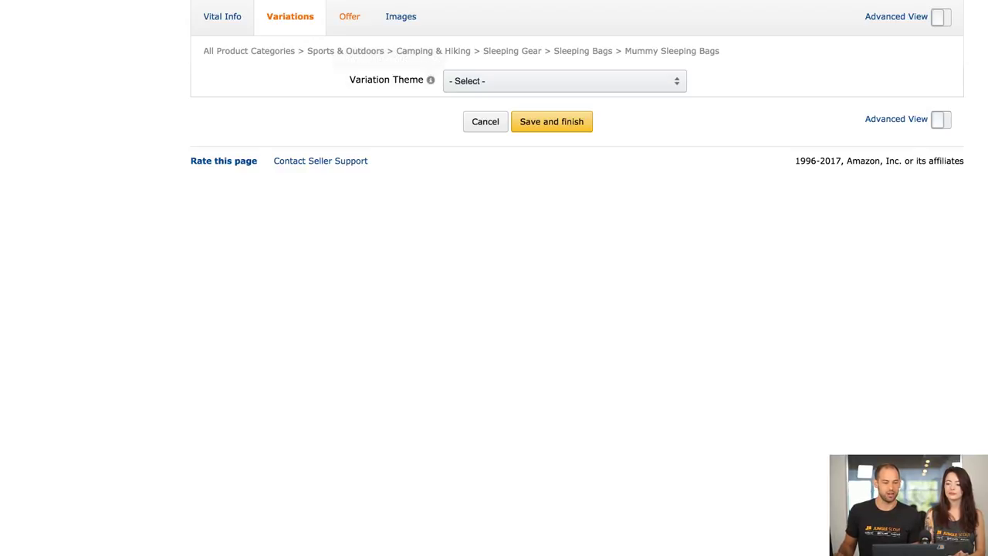
{"action": "left_click", "coordinate": [346, 16]}
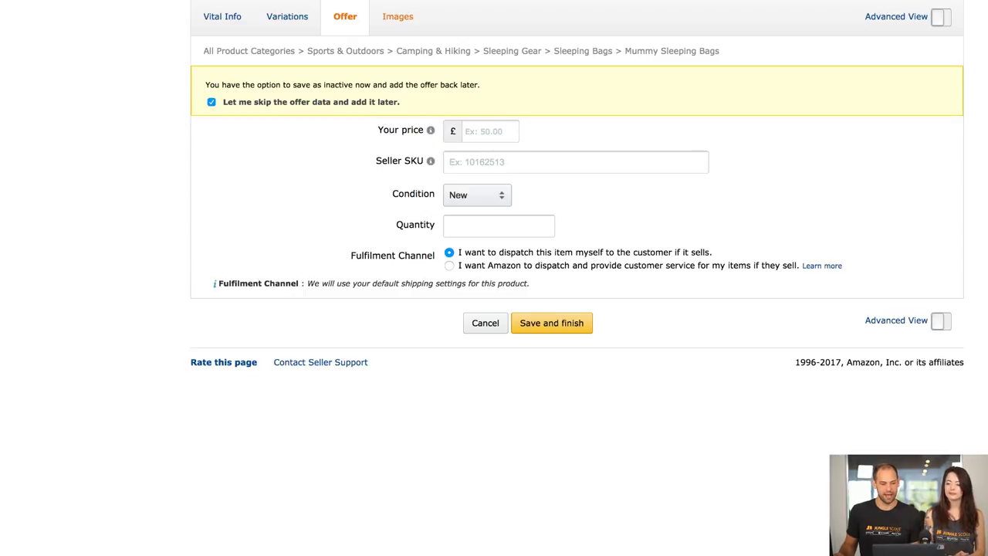
{"action": "left_click", "coordinate": [397, 16]}
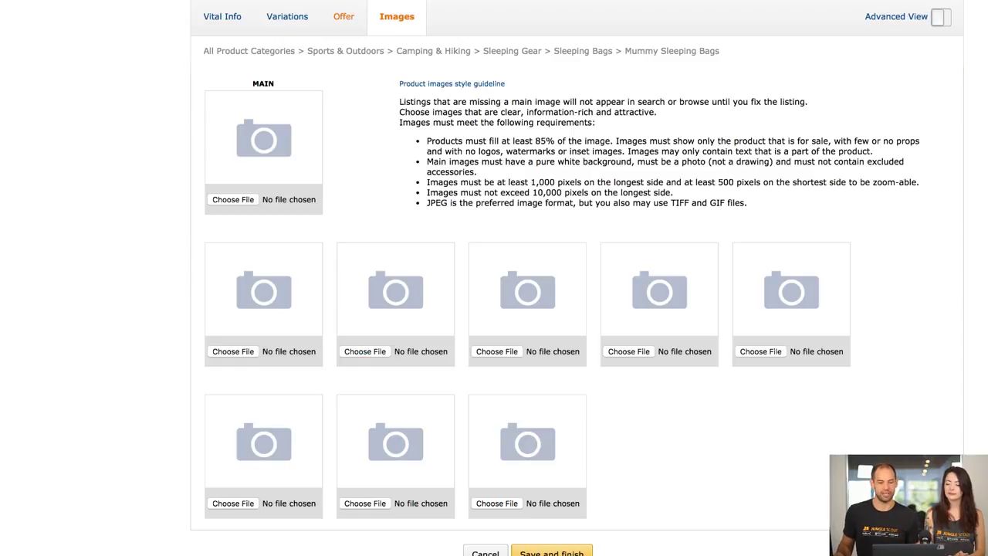
{"action": "left_click", "coordinate": [344, 17]}
{"action": "left_click", "coordinate": [287, 16]}
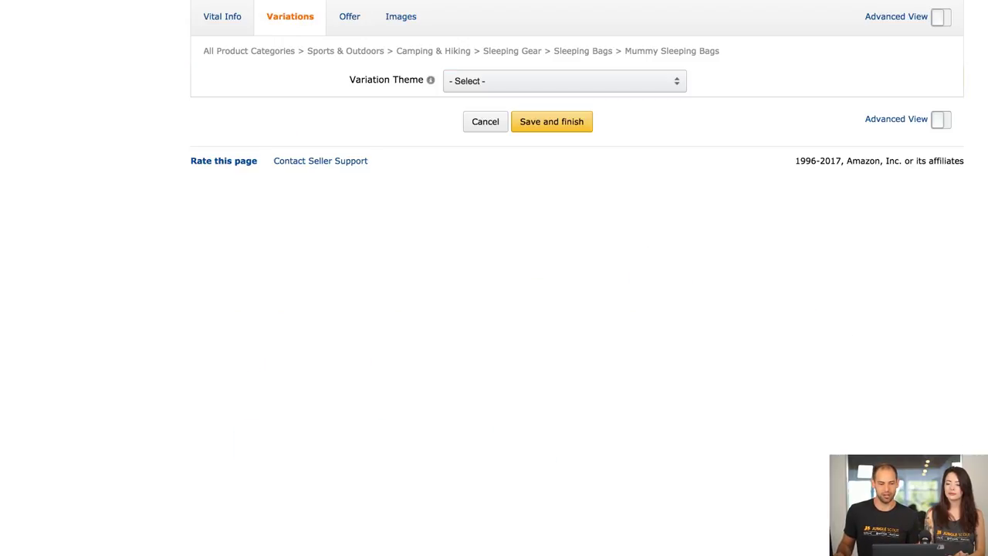
{"action": "left_click", "coordinate": [223, 17]}
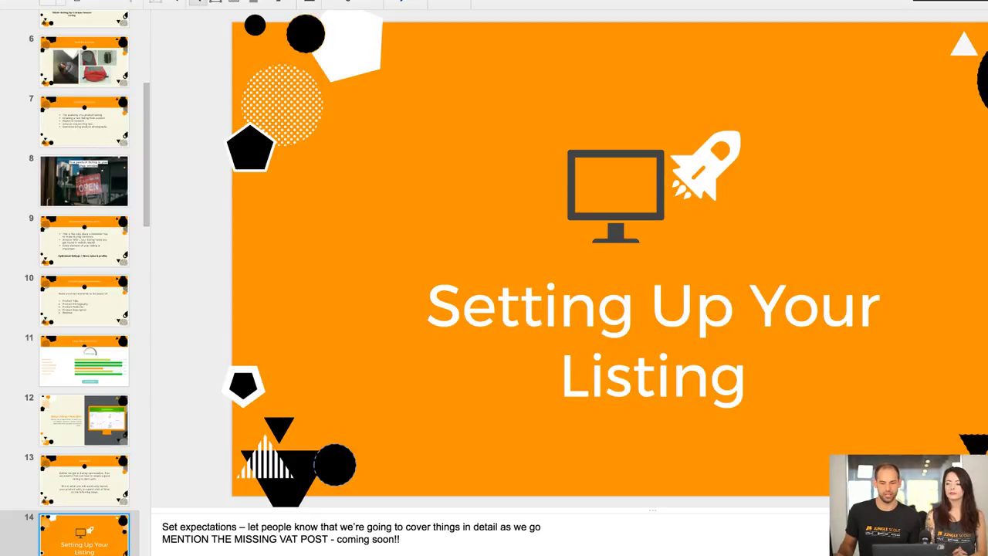
Step: Present the slide deck from the "Setting Up Your Listing" slide and advance to the "How to get an FNSKU" slide
{"action": "key", "text": "ctrl+F5"}
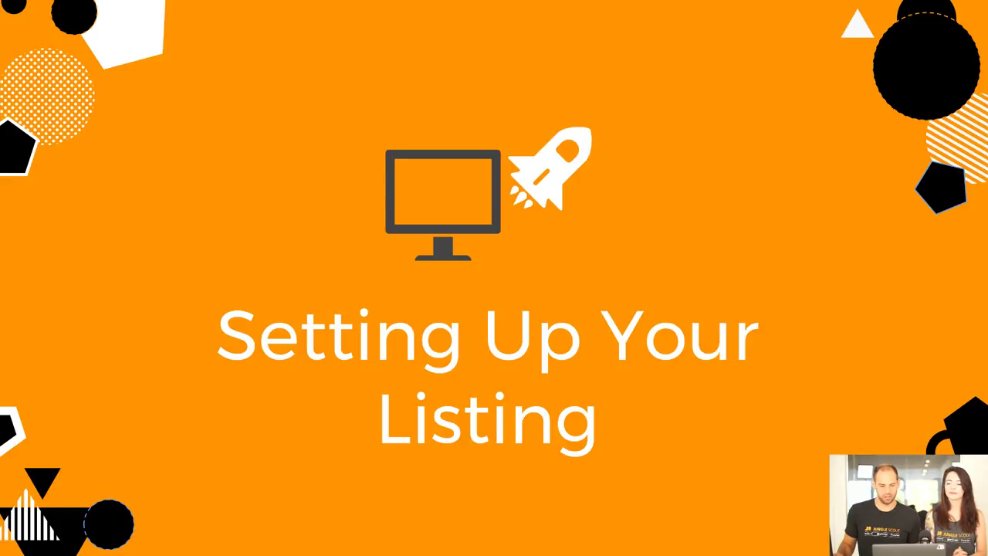
{"action": "key", "text": "Right"}
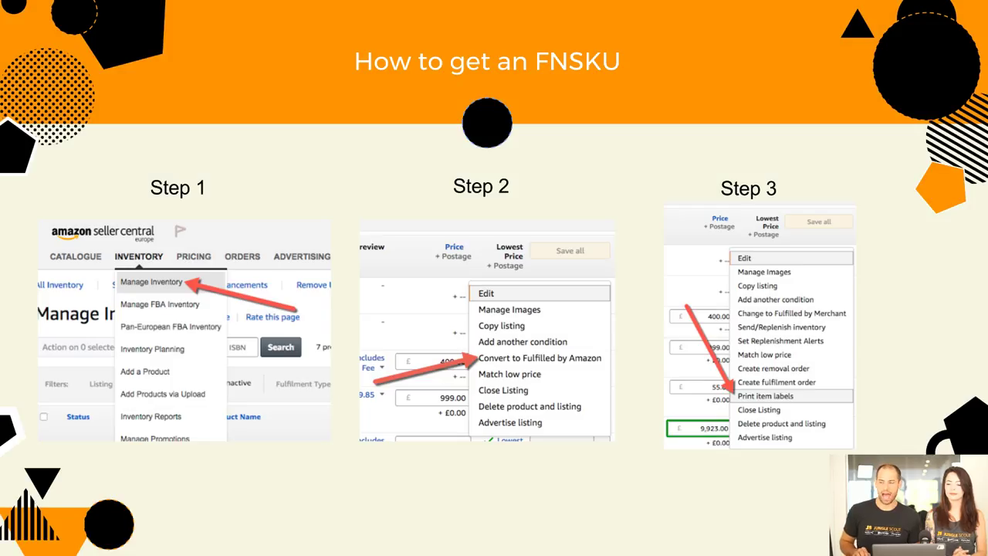